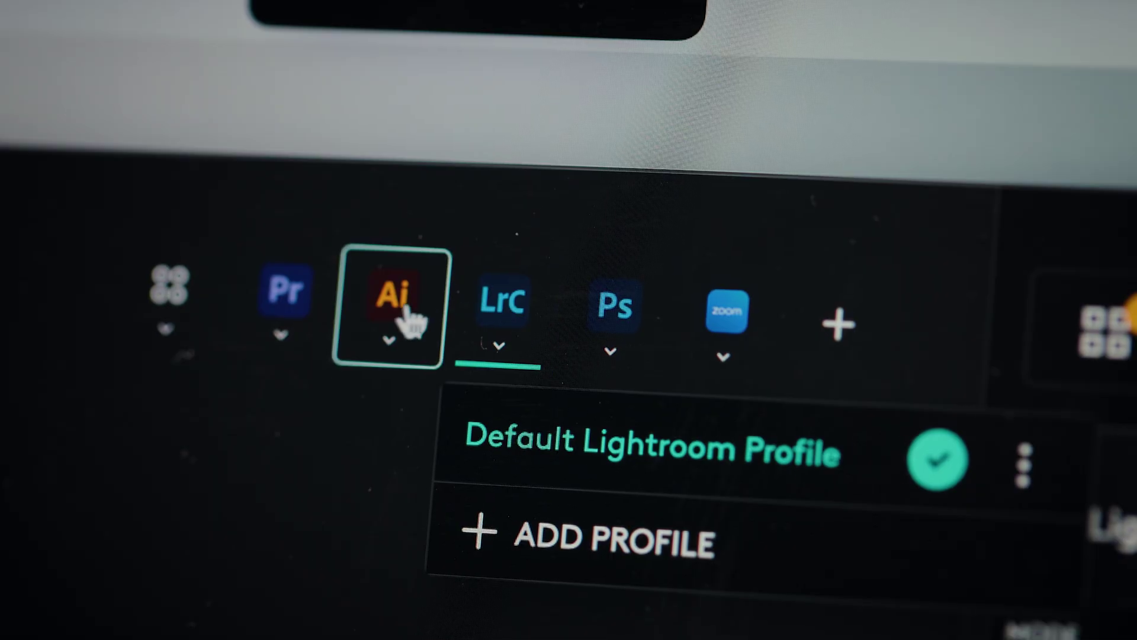
# Browse the Illustrator and Premiere Pro profiles, then expand the Lightroom Color Grading Panel actions
pyautogui.click(394, 302)
pyautogui.click(287, 294)
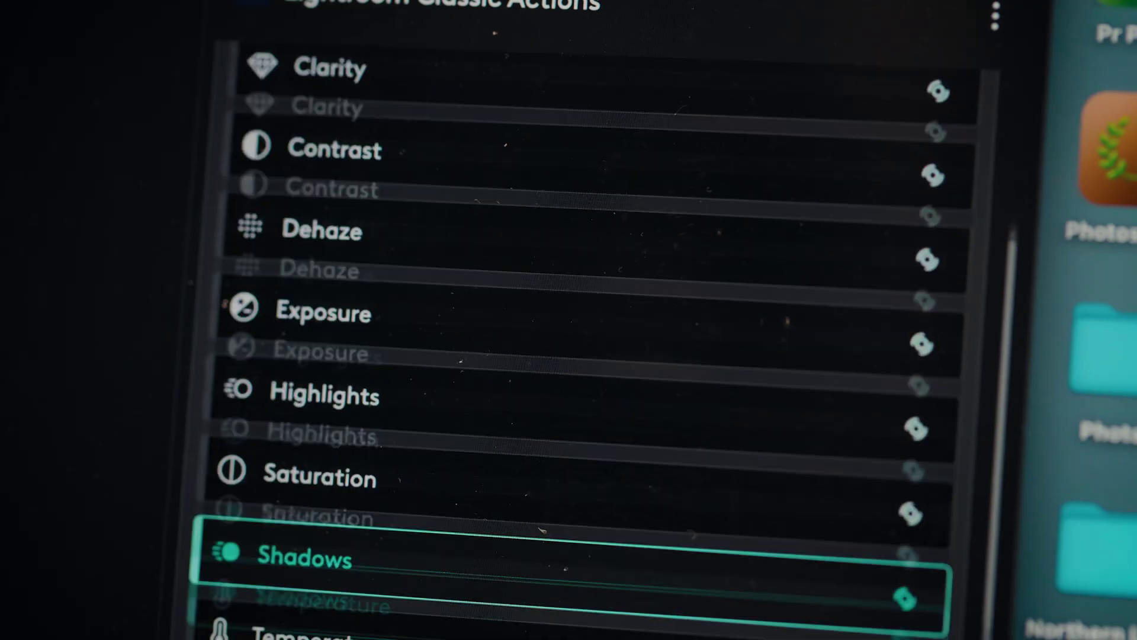
pyautogui.scroll(-5, 540, 529)
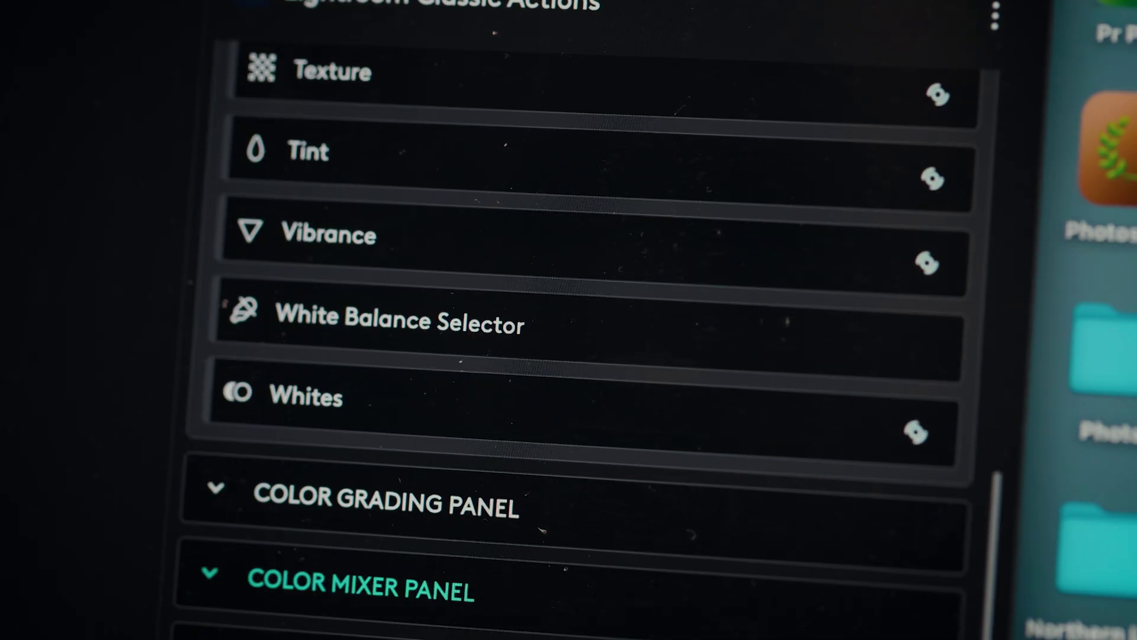
pyautogui.click(373, 529)
pyautogui.scroll(-6, 373, 528)
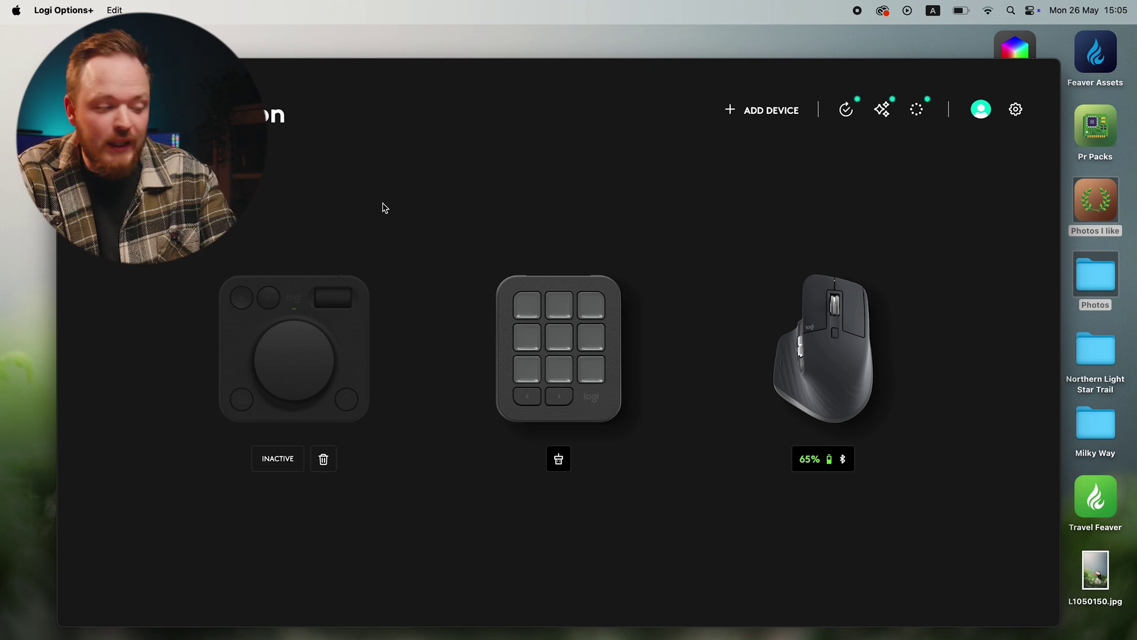
# Show the keypad's key layout for the all-apps profile and close the System Settings window
pyautogui.click(566, 356)
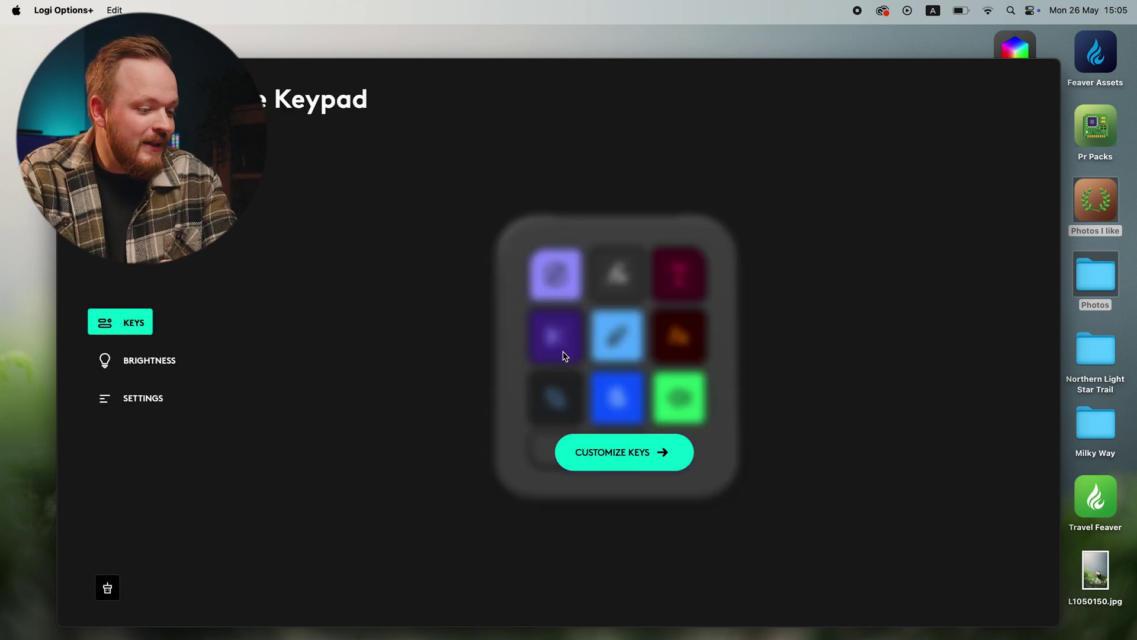
pyautogui.click(629, 465)
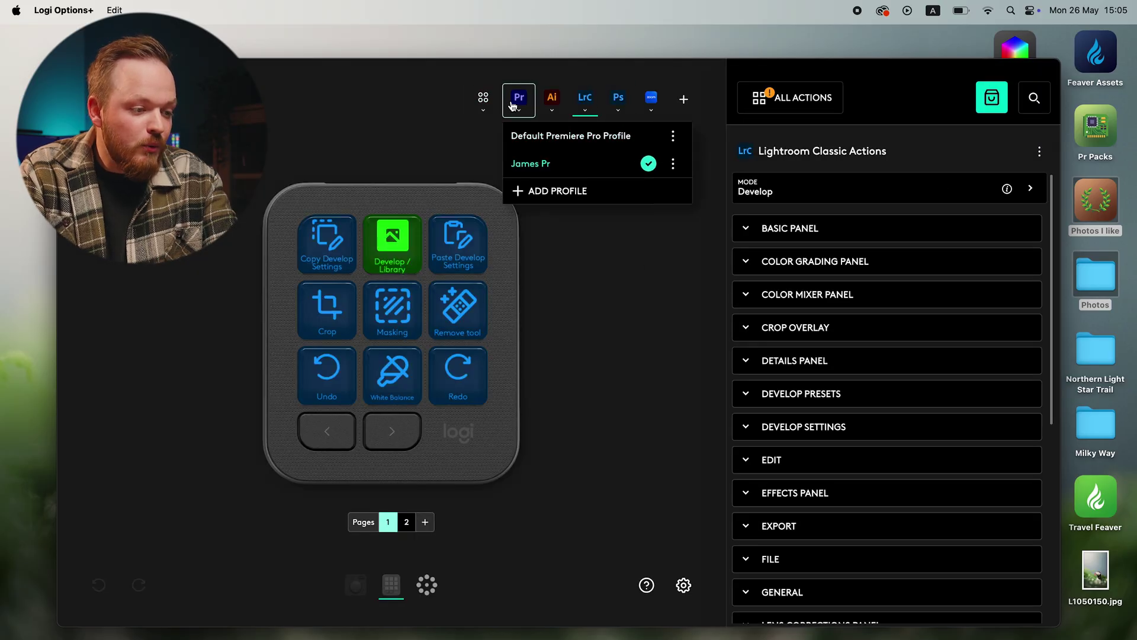
pyautogui.moveTo(540, 106)
pyautogui.moveTo(584, 107)
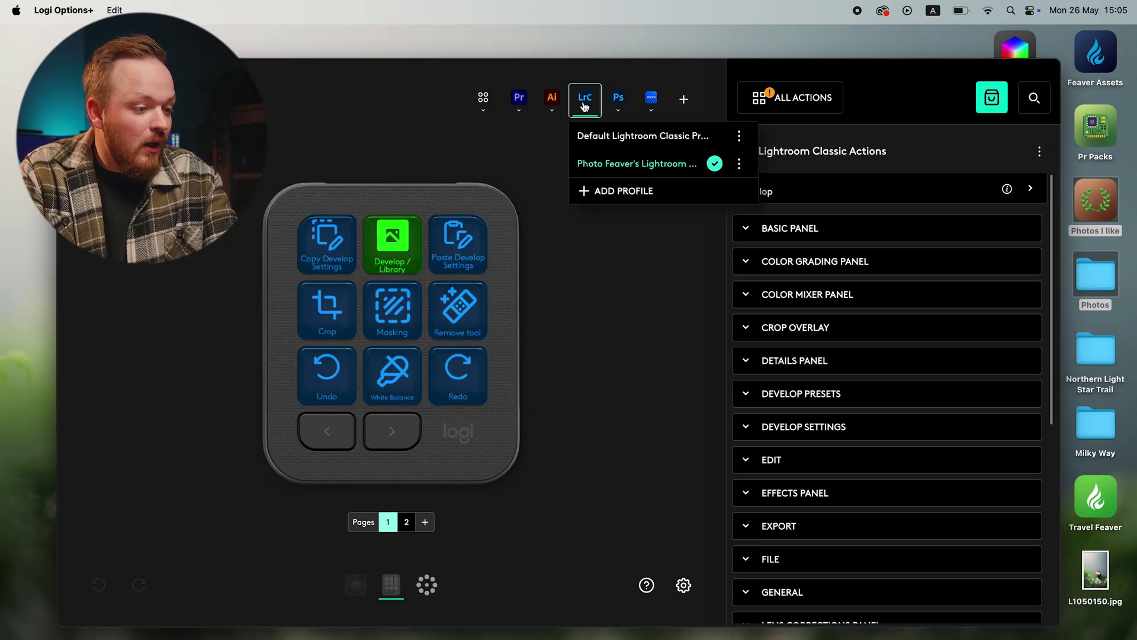
pyautogui.click(485, 104)
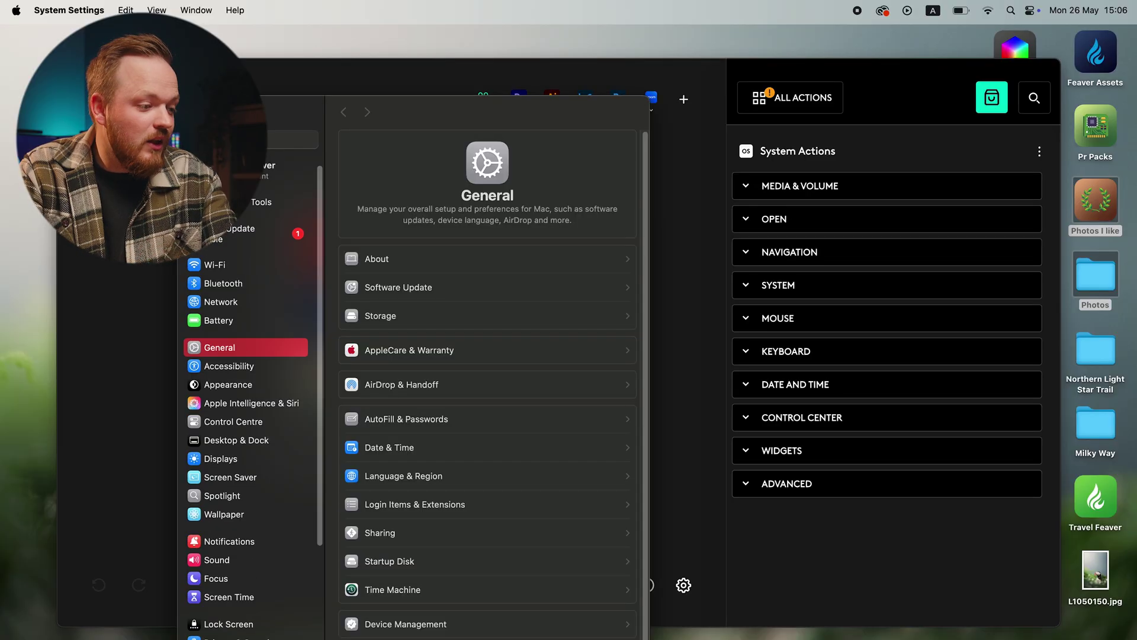
pyautogui.moveTo(436, 107); pyautogui.dragTo(467, 83)
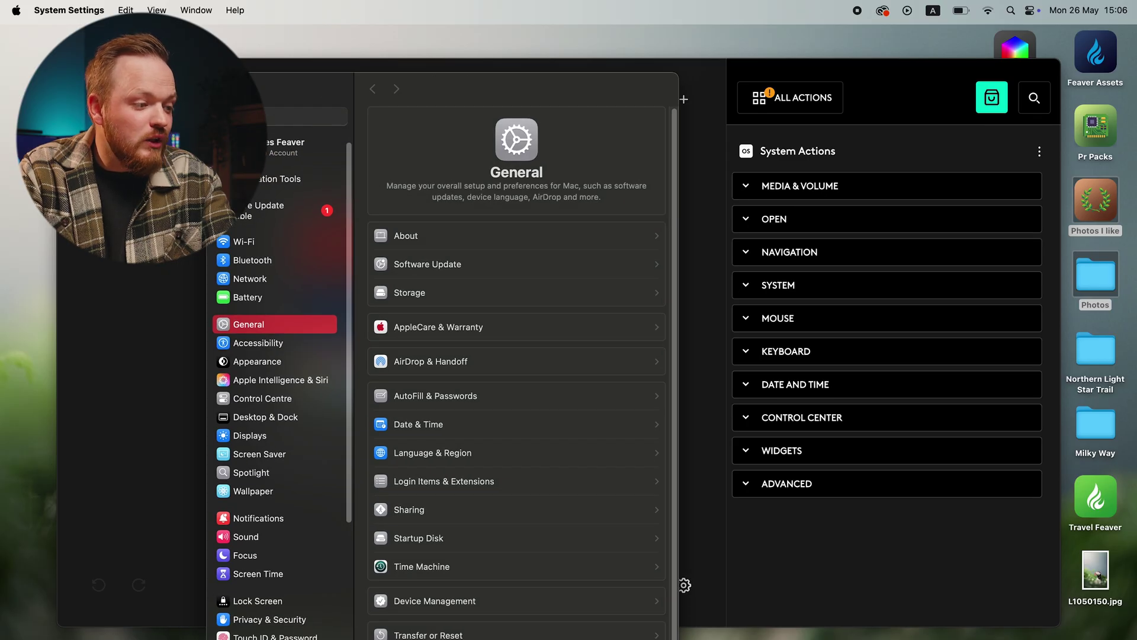
pyautogui.press('super+q')
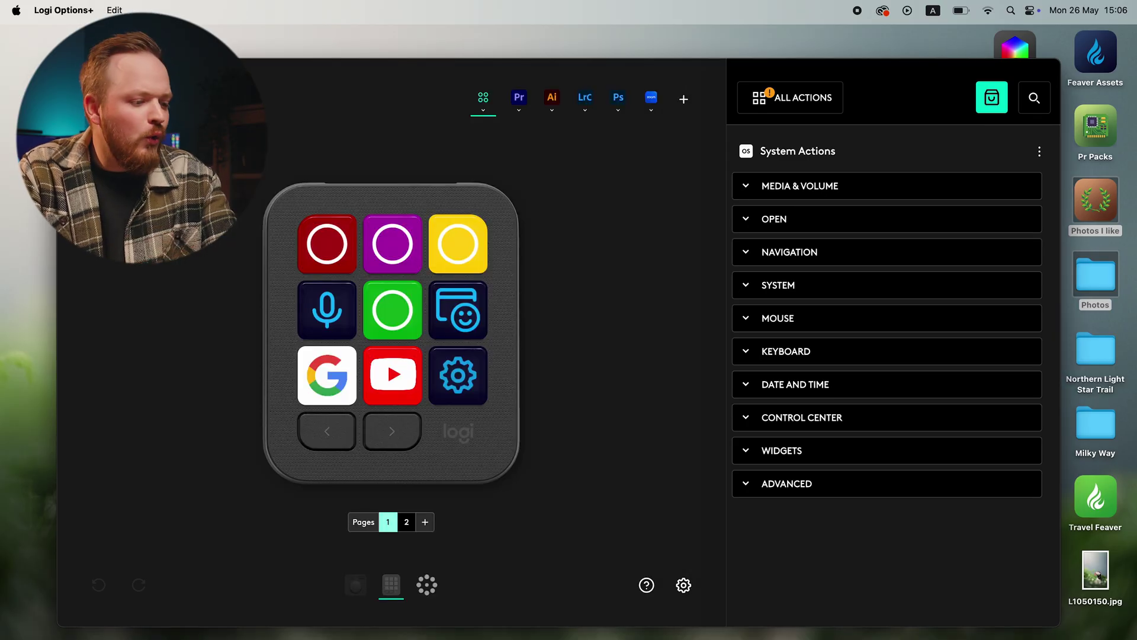
# Select the System Preferences gear key and open its icon editor
pyautogui.click(450, 386)
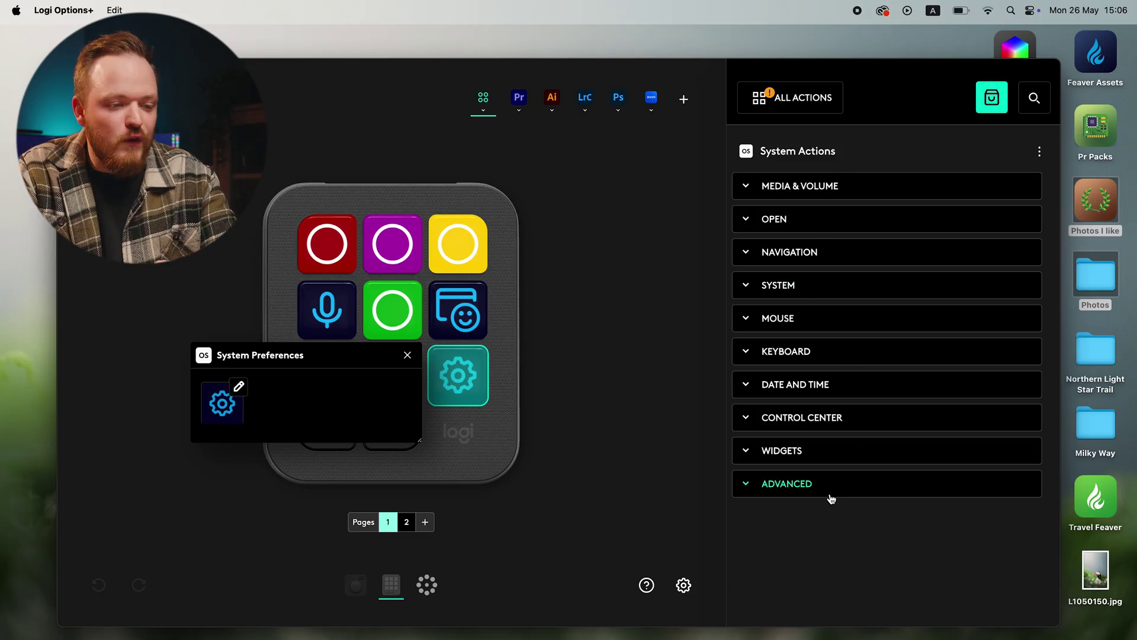
pyautogui.click(1048, 109)
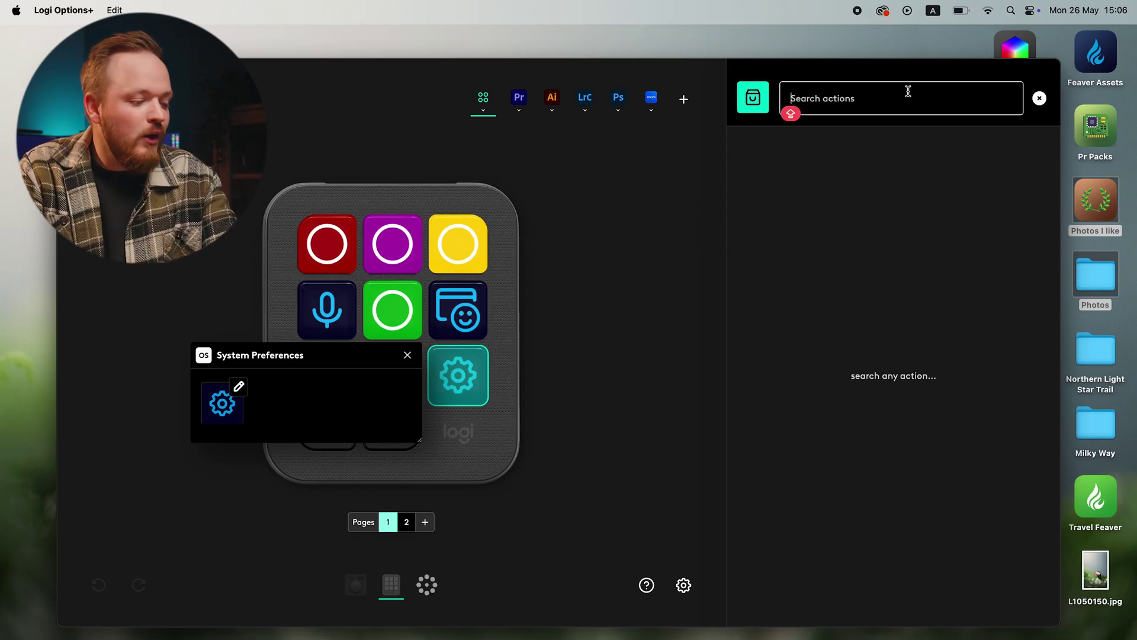
pyautogui.click(238, 387)
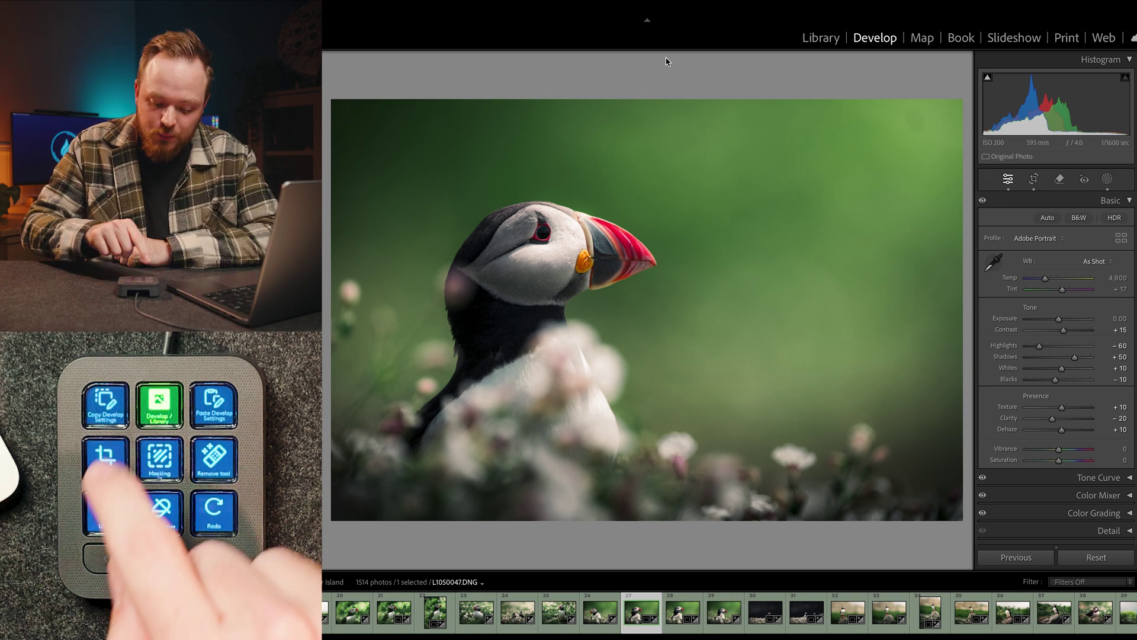
# Cycle the crop overlays through golden ratio, golden spiral and aspect-ratio guides, then exit cropping
pyautogui.press('r')
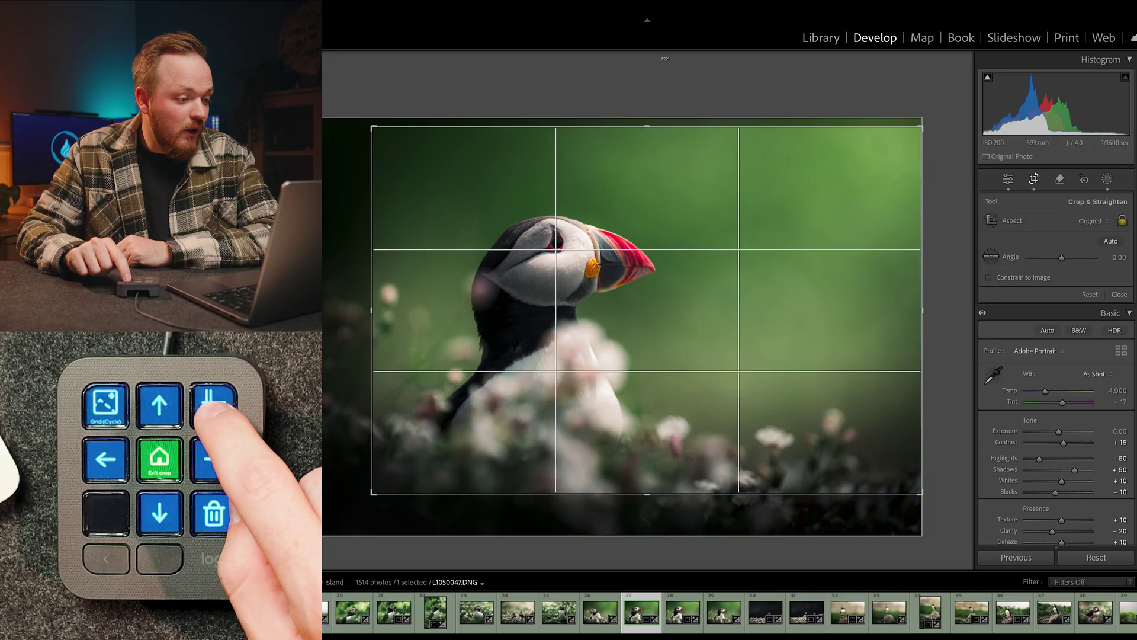
pyautogui.hotkey('ctrl', 'shift', 'h')
pyautogui.hotkey('ctrl', 'shift', 'h')
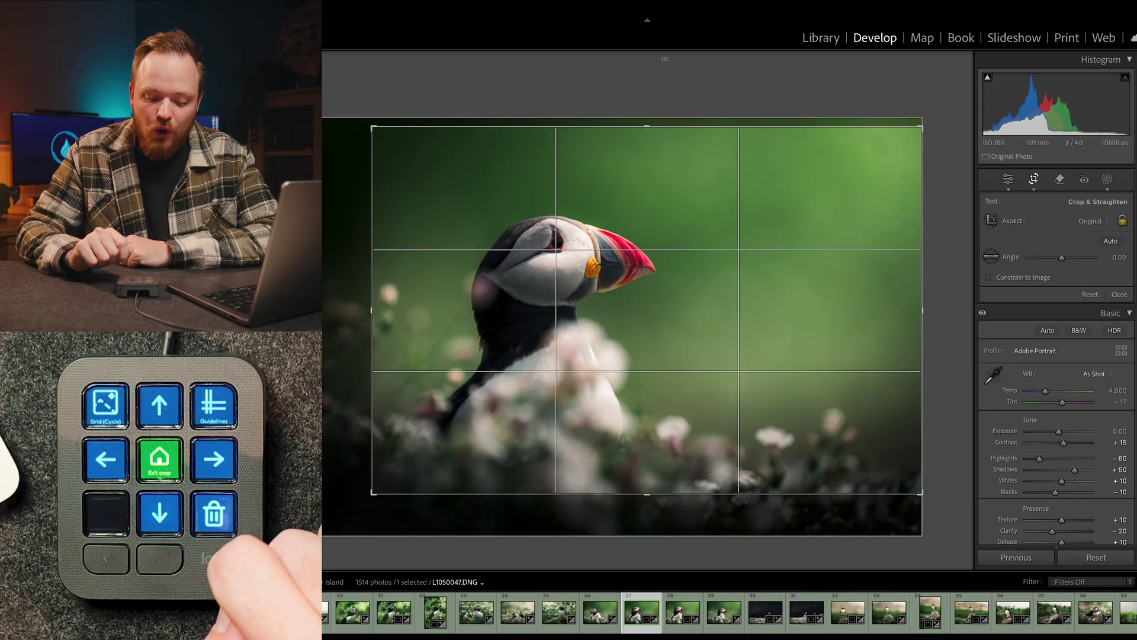
pyautogui.press('o')
pyautogui.press('o')
pyautogui.press('o')
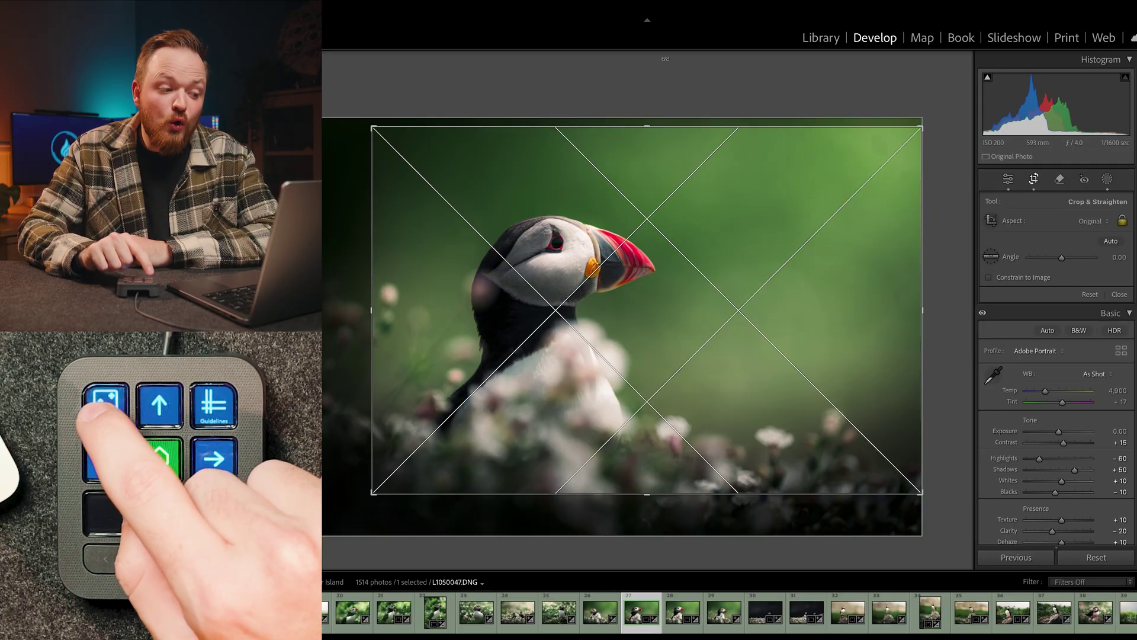
pyautogui.press('o')
pyautogui.press('o')
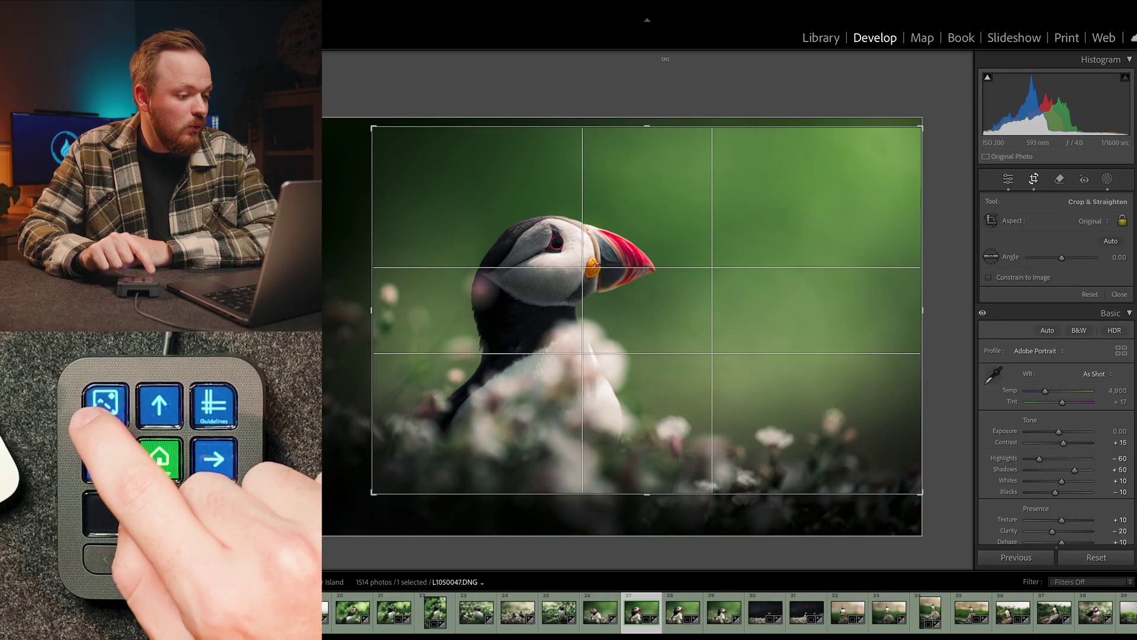
pyautogui.press('o')
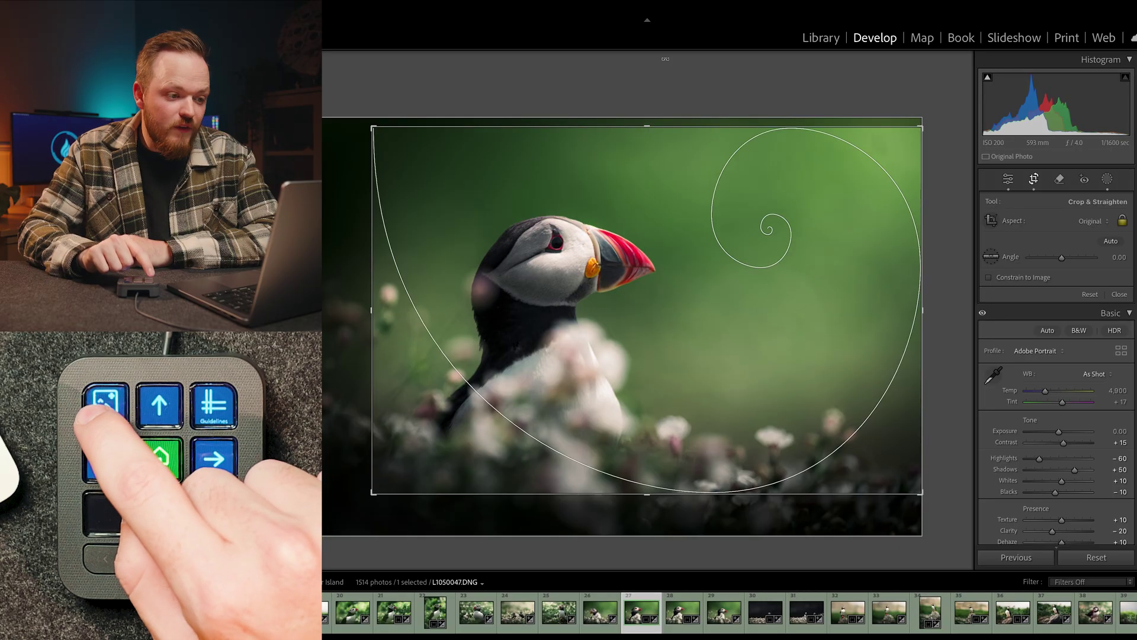
pyautogui.press('o')
pyautogui.press('o')
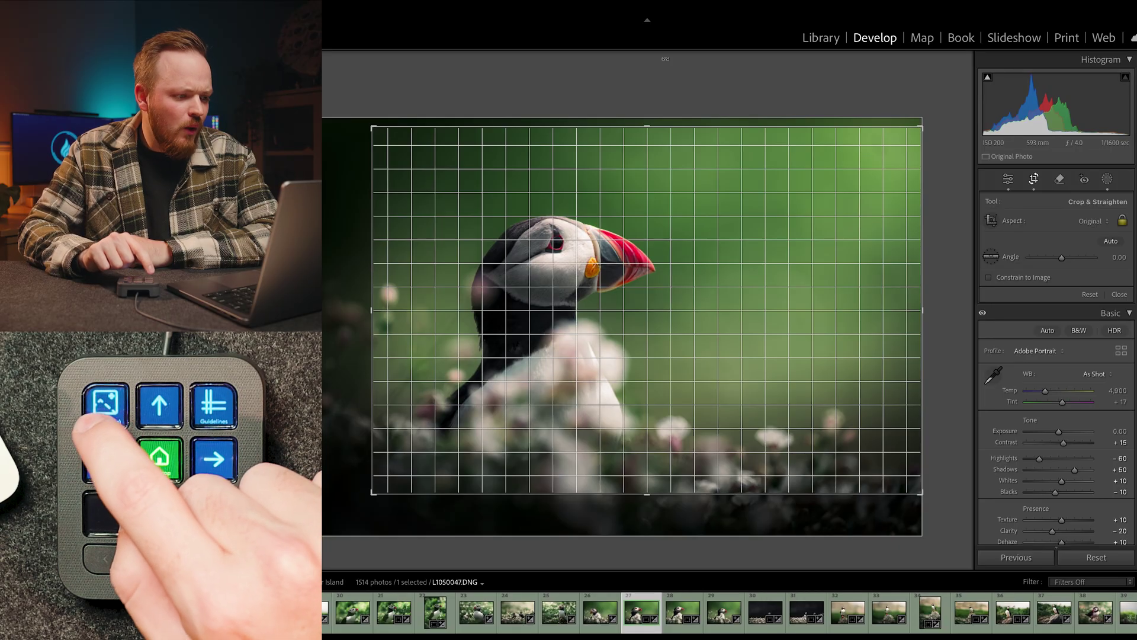
pyautogui.press('o')
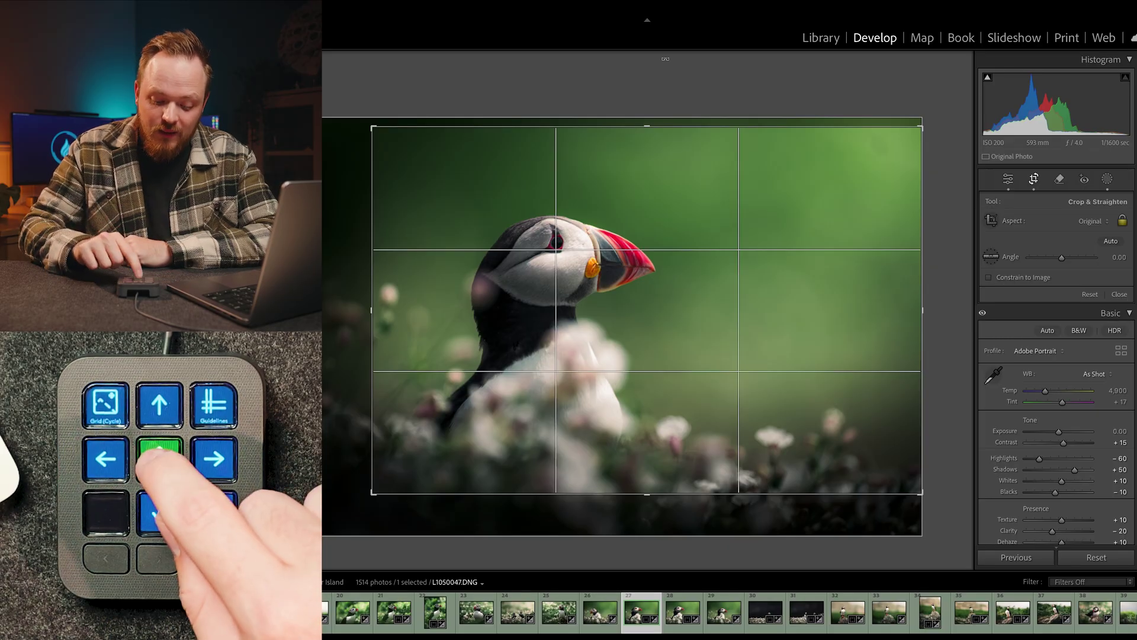
pyautogui.press('d')
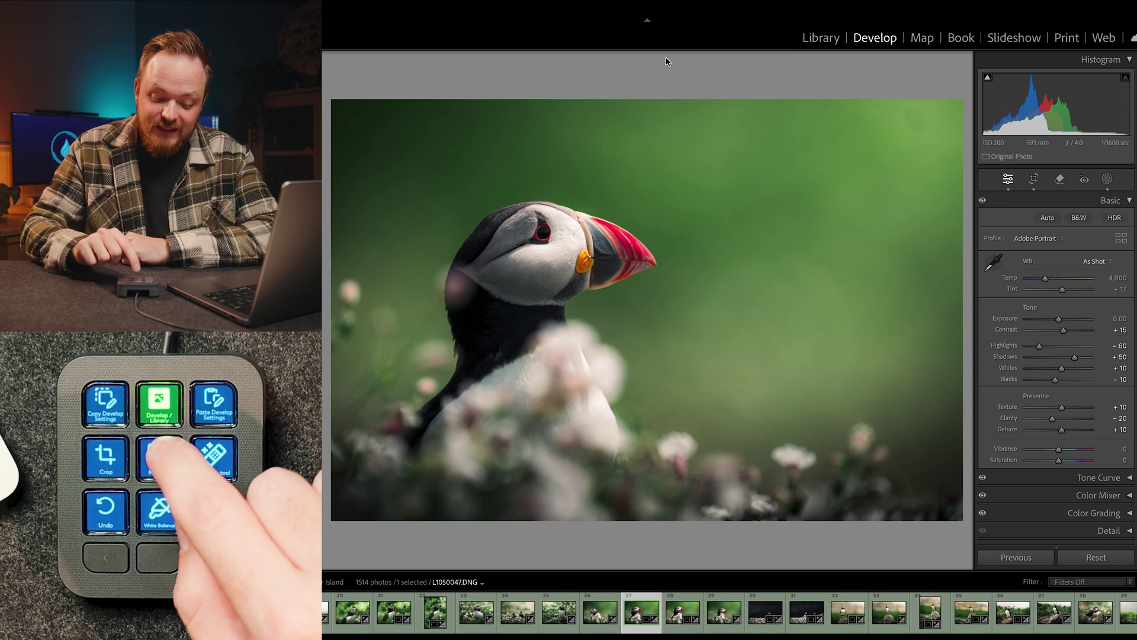
pyautogui.hotkey('shift', 'w')
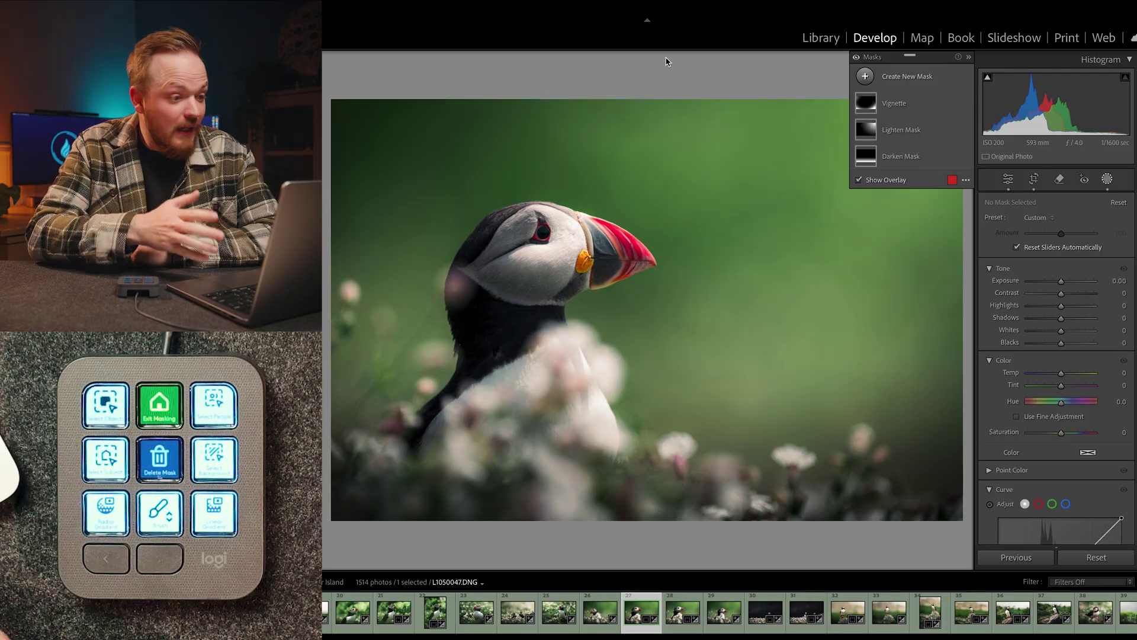
pyautogui.press('d')
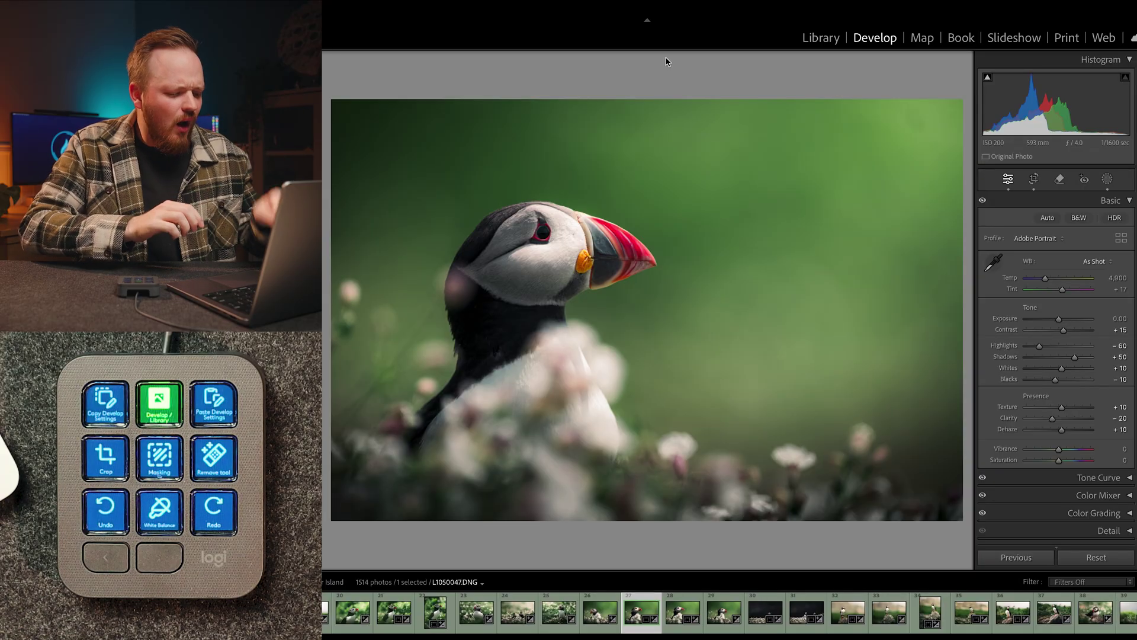
# Toggle the crop overlay, compare Before/After, and step back to photo L1050038
pyautogui.press('r')
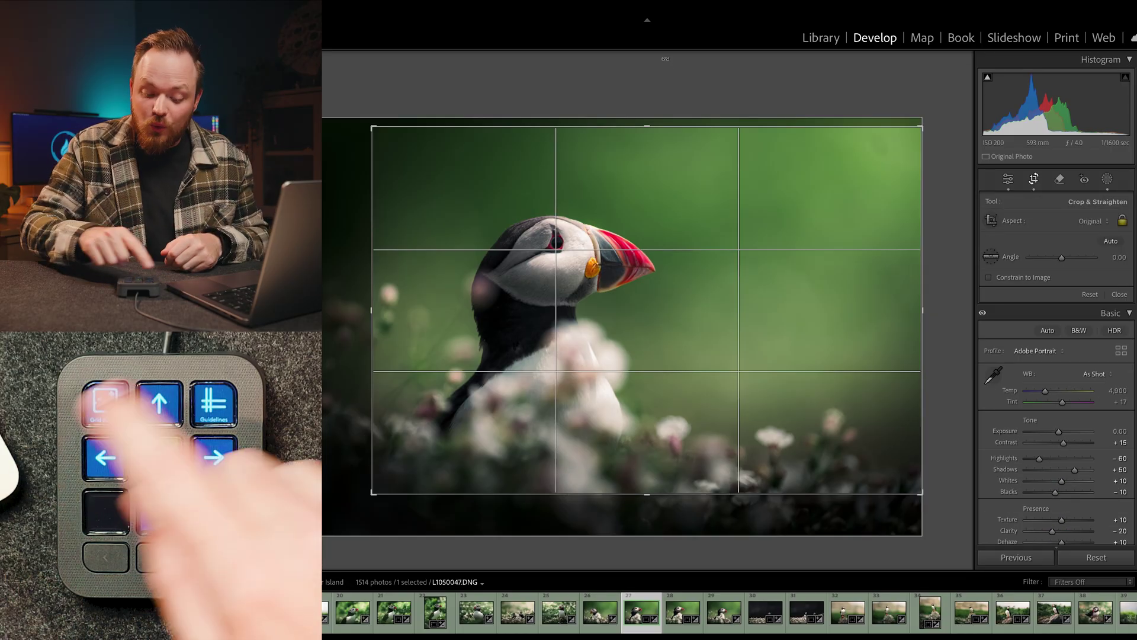
pyautogui.press('d')
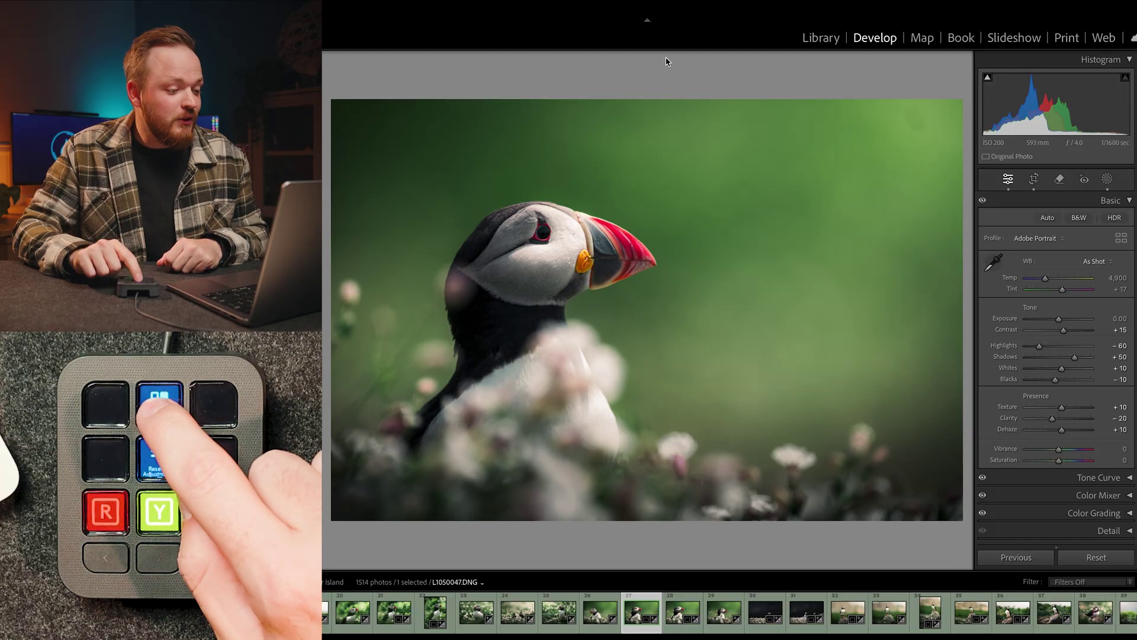
pyautogui.press('\\')
pyautogui.press('\\')
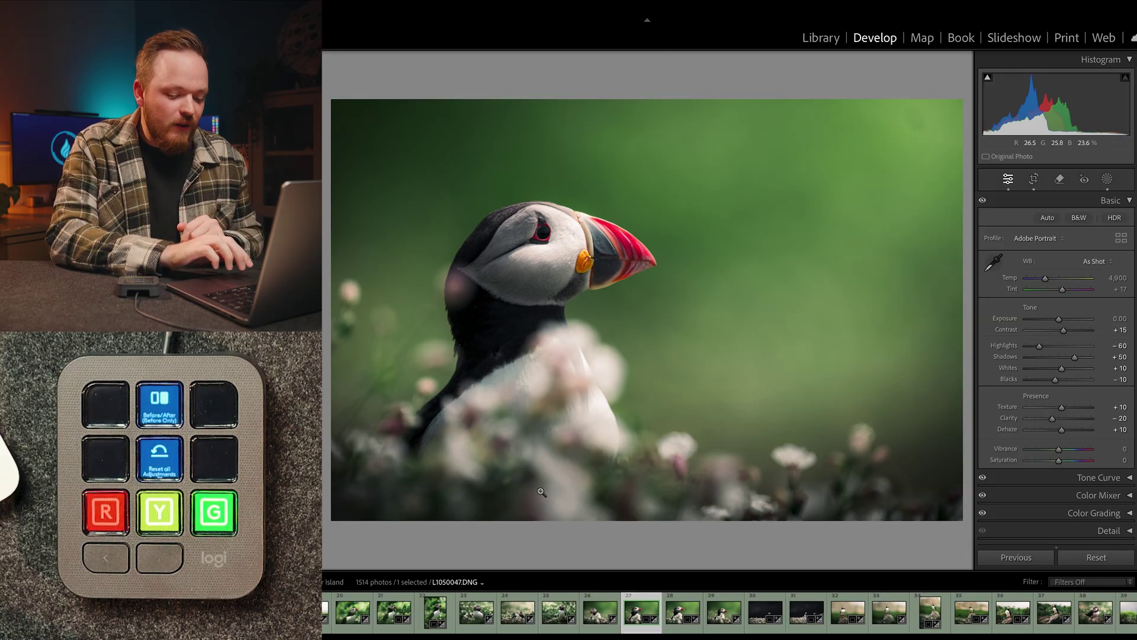
pyautogui.press('Left')
pyautogui.press('Left')
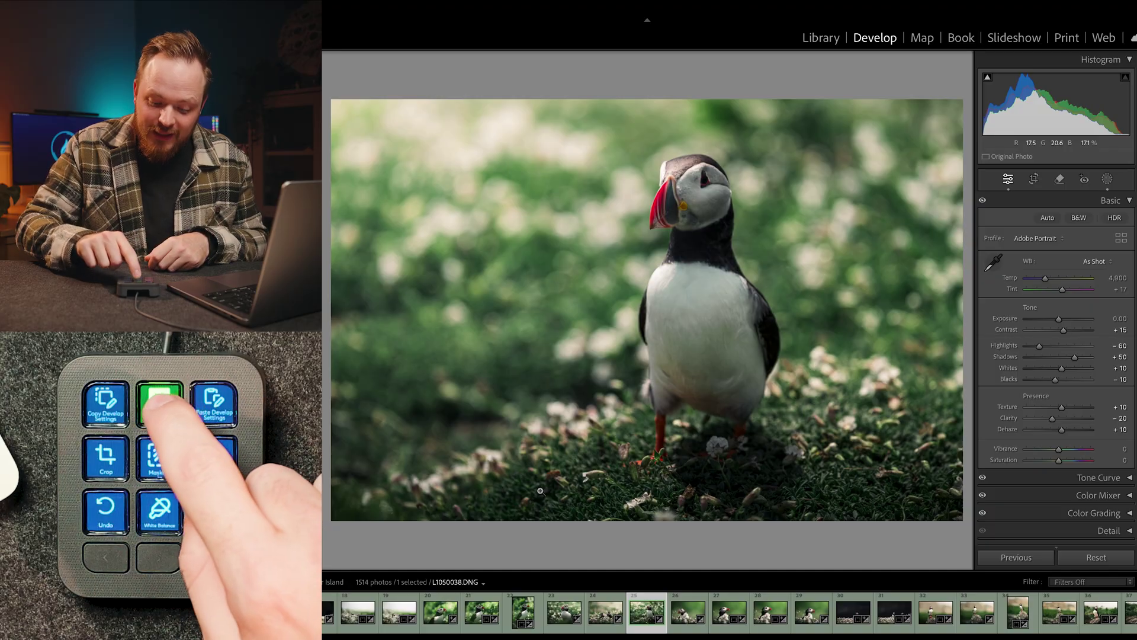
# Switch to the Library grid to find photo L1050019
pyautogui.press('g')
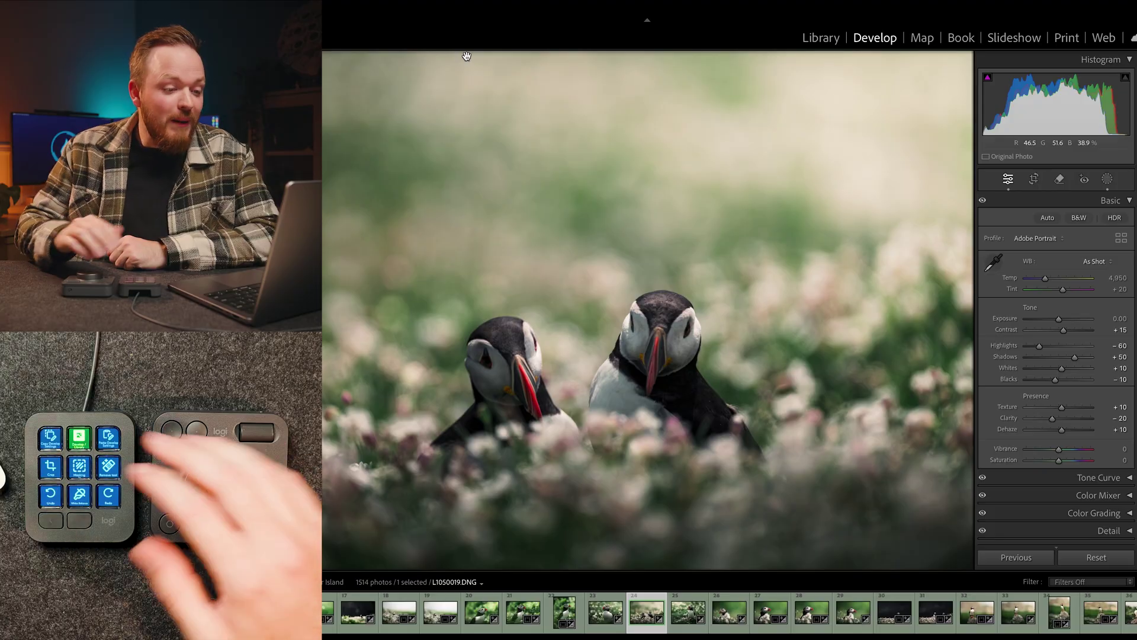
# Advance through the shoot toward photo L1050064
pyautogui.press('Right')
pyautogui.press('Right')
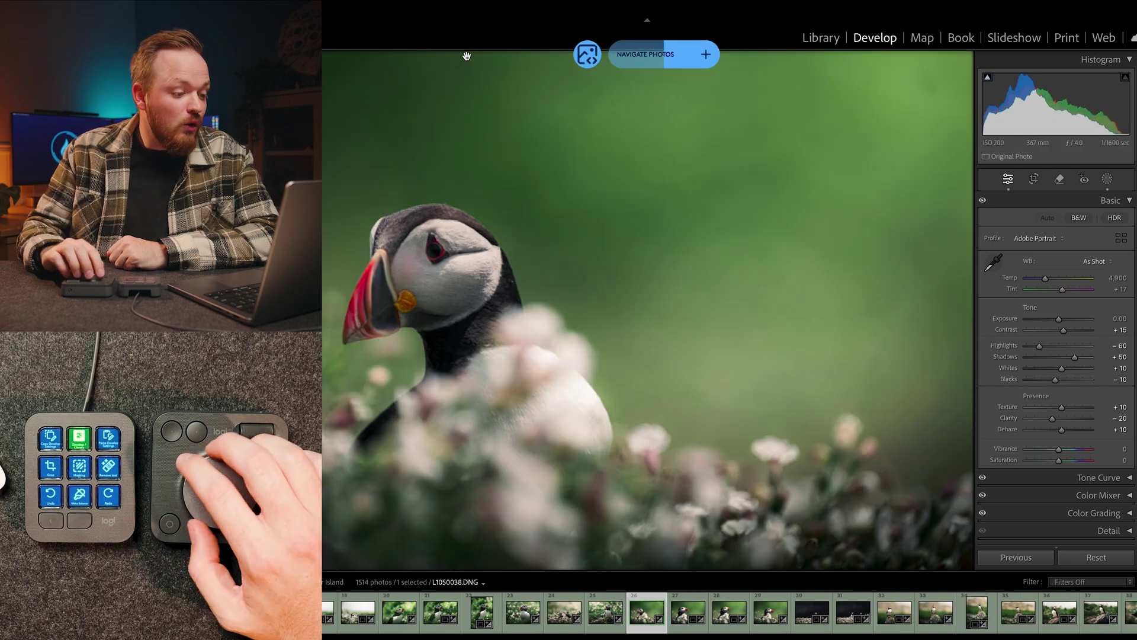
pyautogui.press('Right')
pyautogui.press('Right')
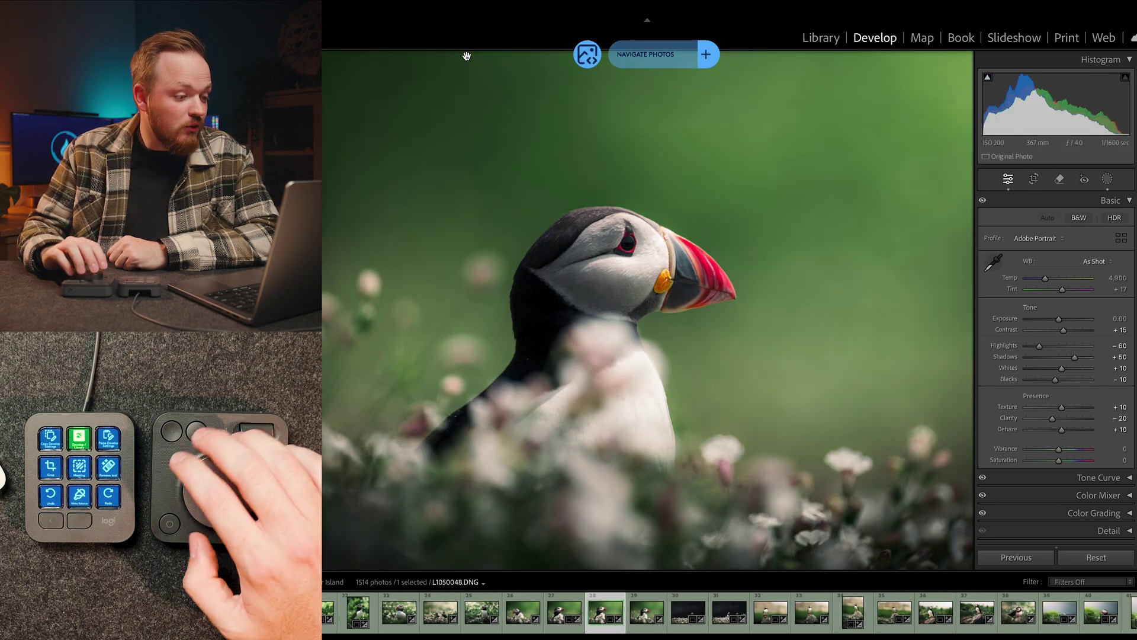
pyautogui.press('Right')
pyautogui.press('Right')
pyautogui.press('Right')
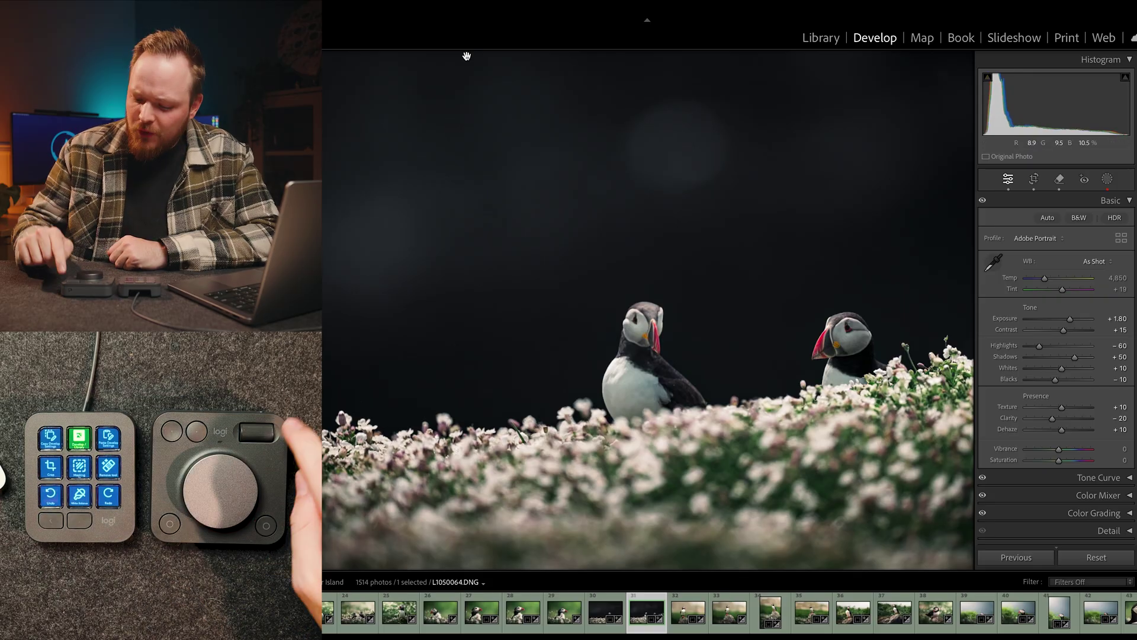
# Zoom into the two-puffin photo step by step, then back out to the full view
pyautogui.hotkey('ctrl', '=')
pyautogui.hotkey('ctrl', '=')
pyautogui.hotkey('ctrl', '=')
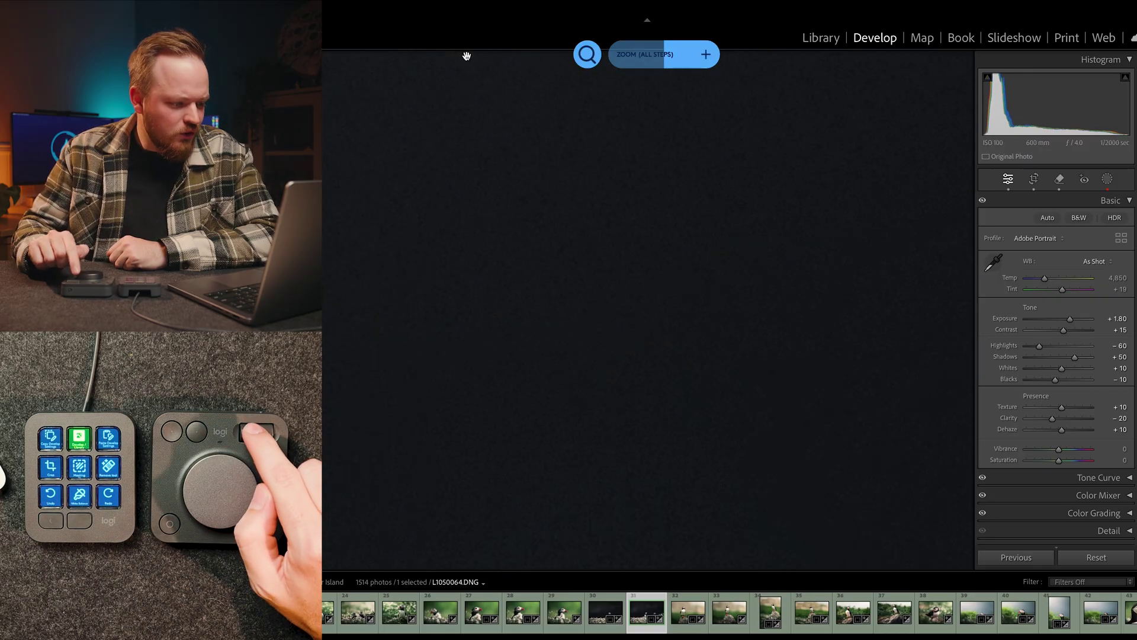
pyautogui.hotkey('ctrl', '-')
pyautogui.hotkey('ctrl', '-')
pyautogui.hotkey('ctrl', '-')
pyautogui.hotkey('ctrl', '-')
pyautogui.hotkey('ctrl', '=')
pyautogui.hotkey('ctrl', '=')
pyautogui.hotkey('ctrl', '=')
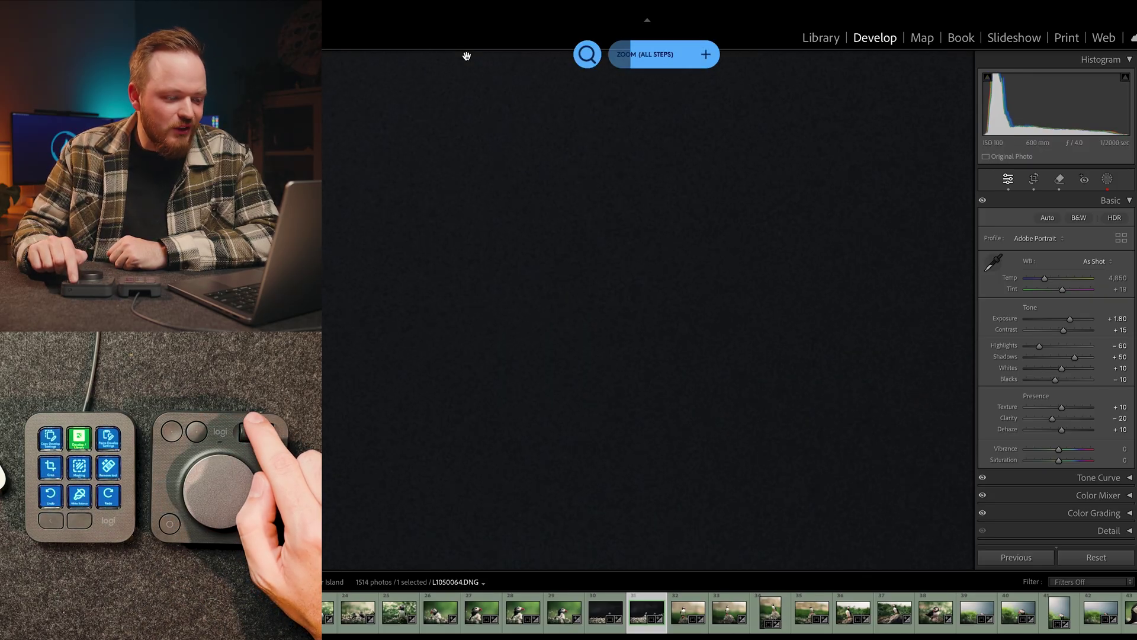
pyautogui.press('z')
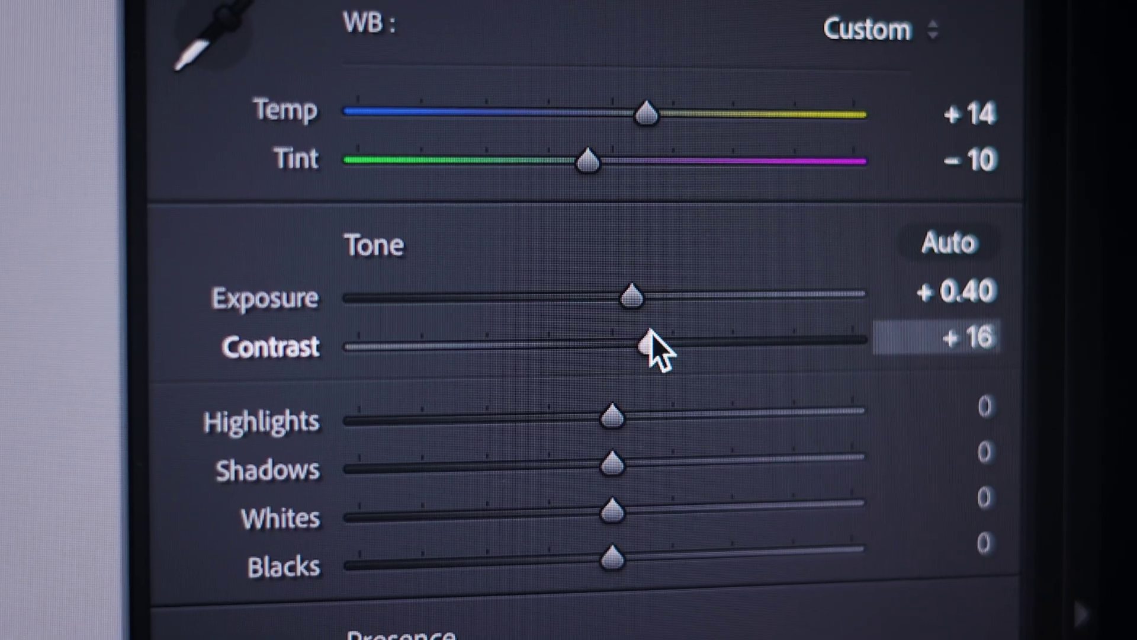
# In the Basic panel, raise Contrast to +19 and lower Highlights to −40
pyautogui.moveTo(651, 329); pyautogui.dragTo(656, 330)
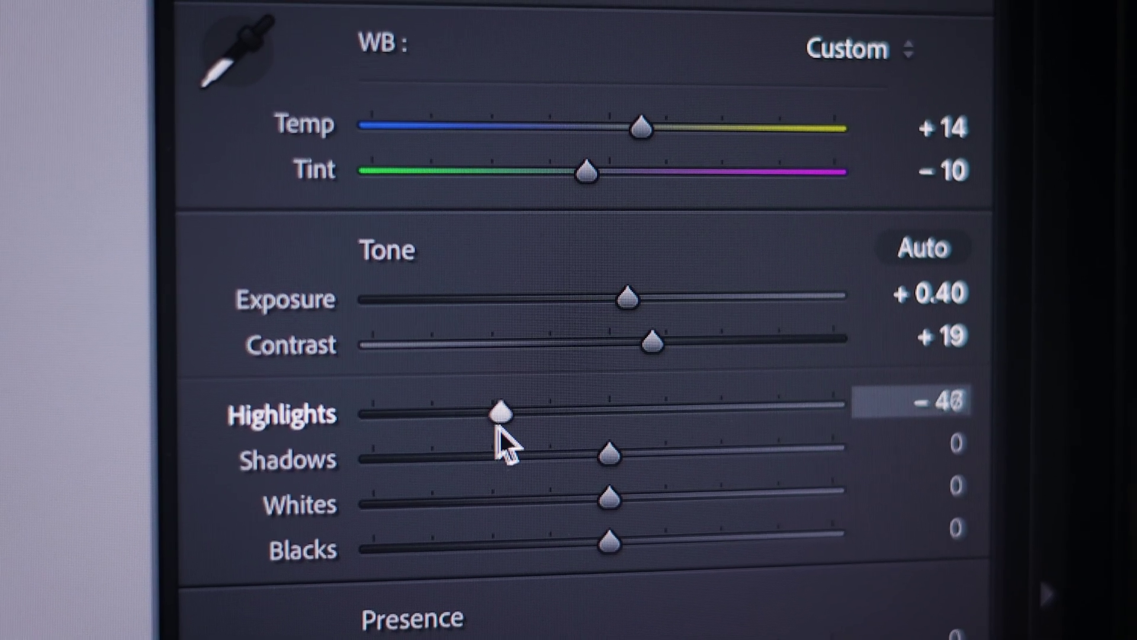